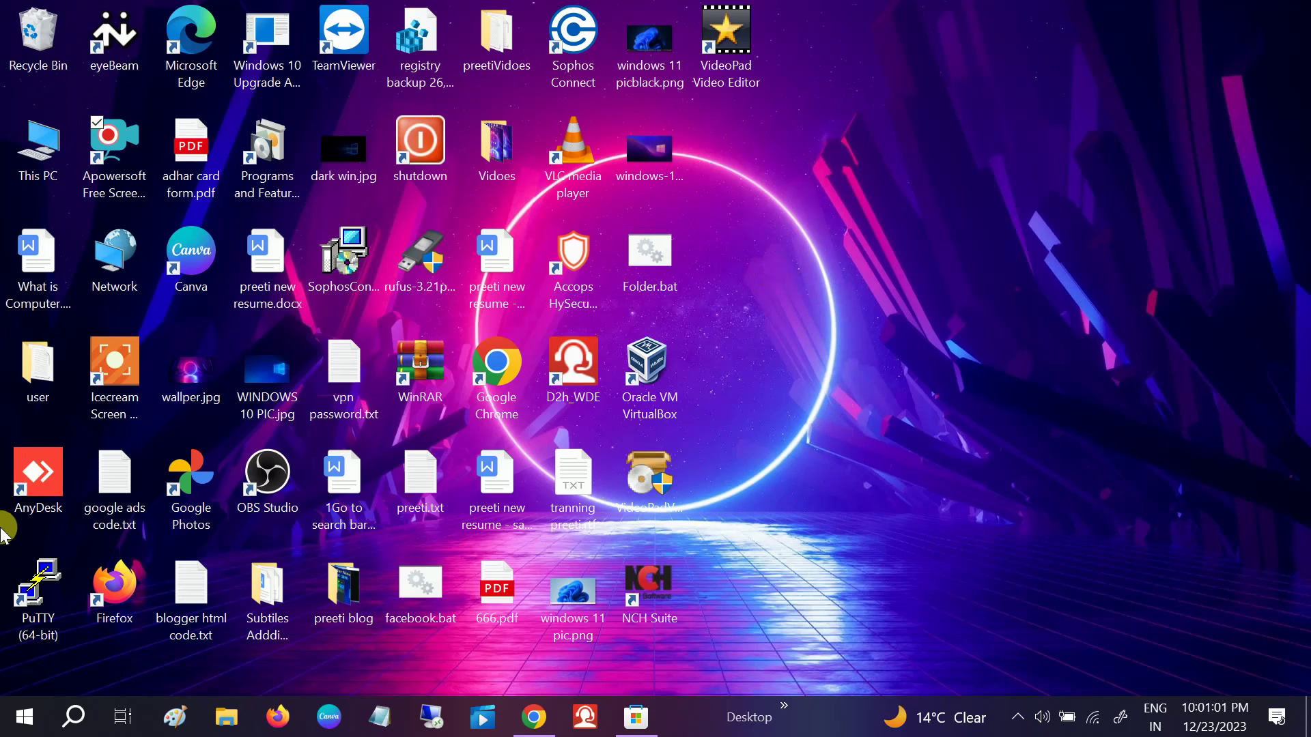
Search Windows for 'micr' and launch Microsoft Store from the Best match result
left_click(75, 719)
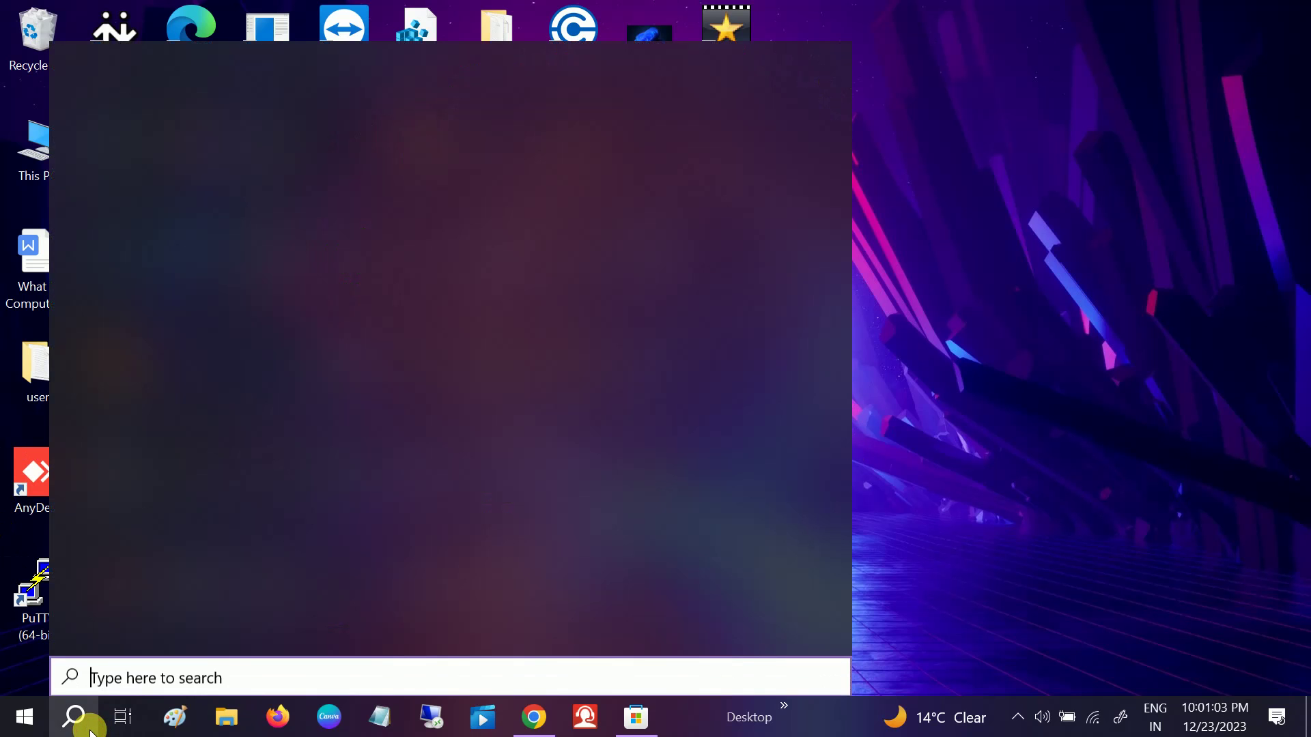
type("micr")
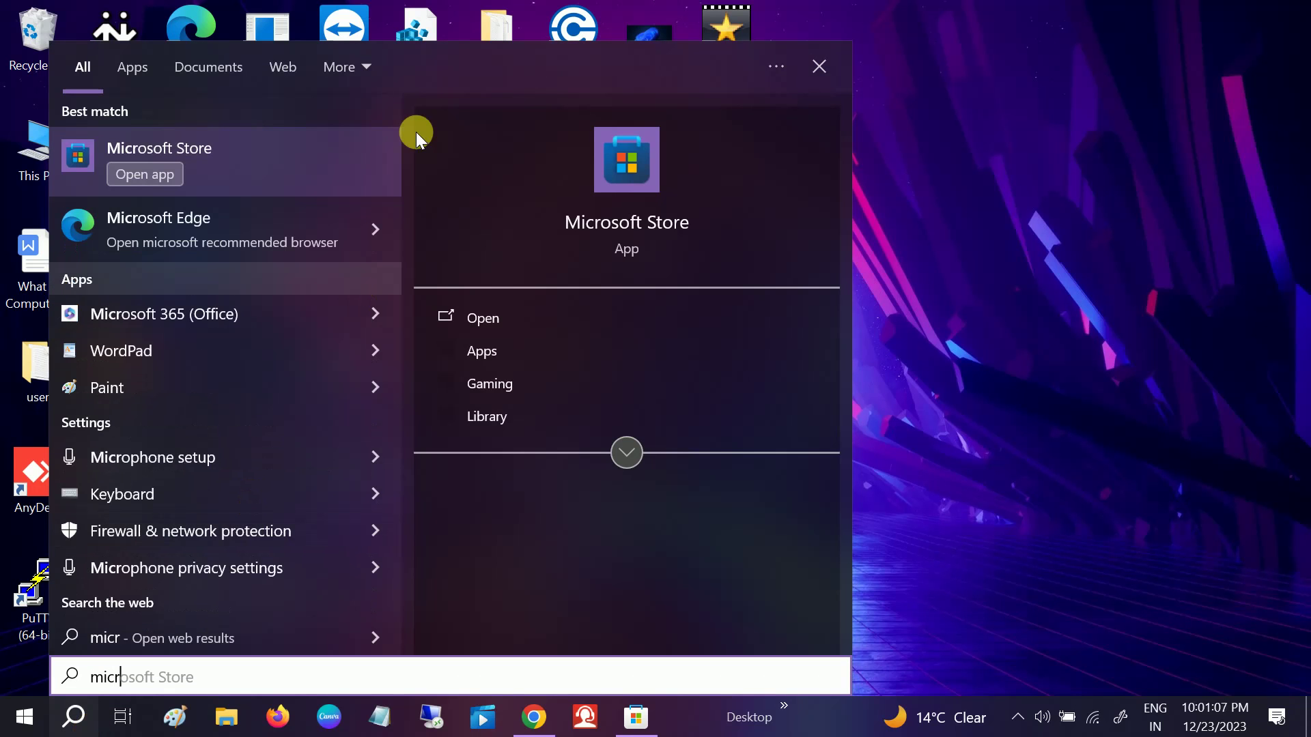
left_click(226, 161)
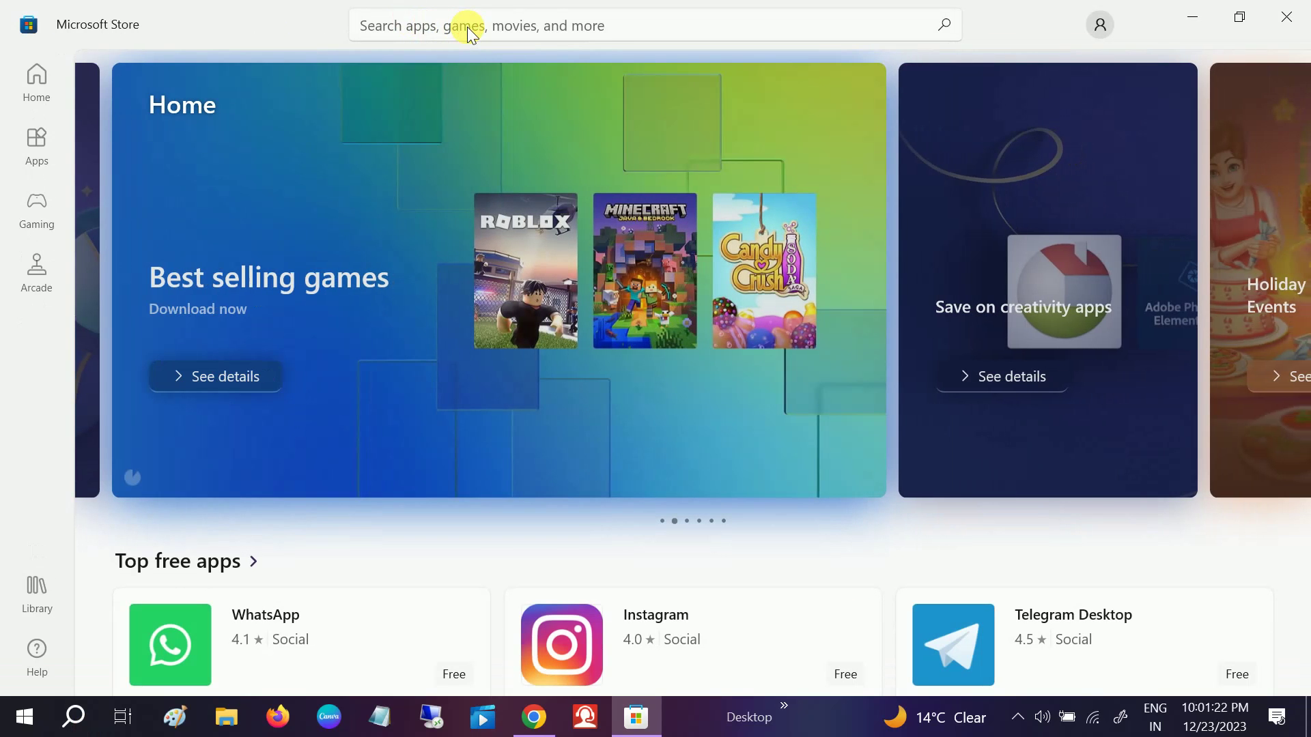
Search the Store for 'what' and go to the WhatsApp app page
left_click(475, 34)
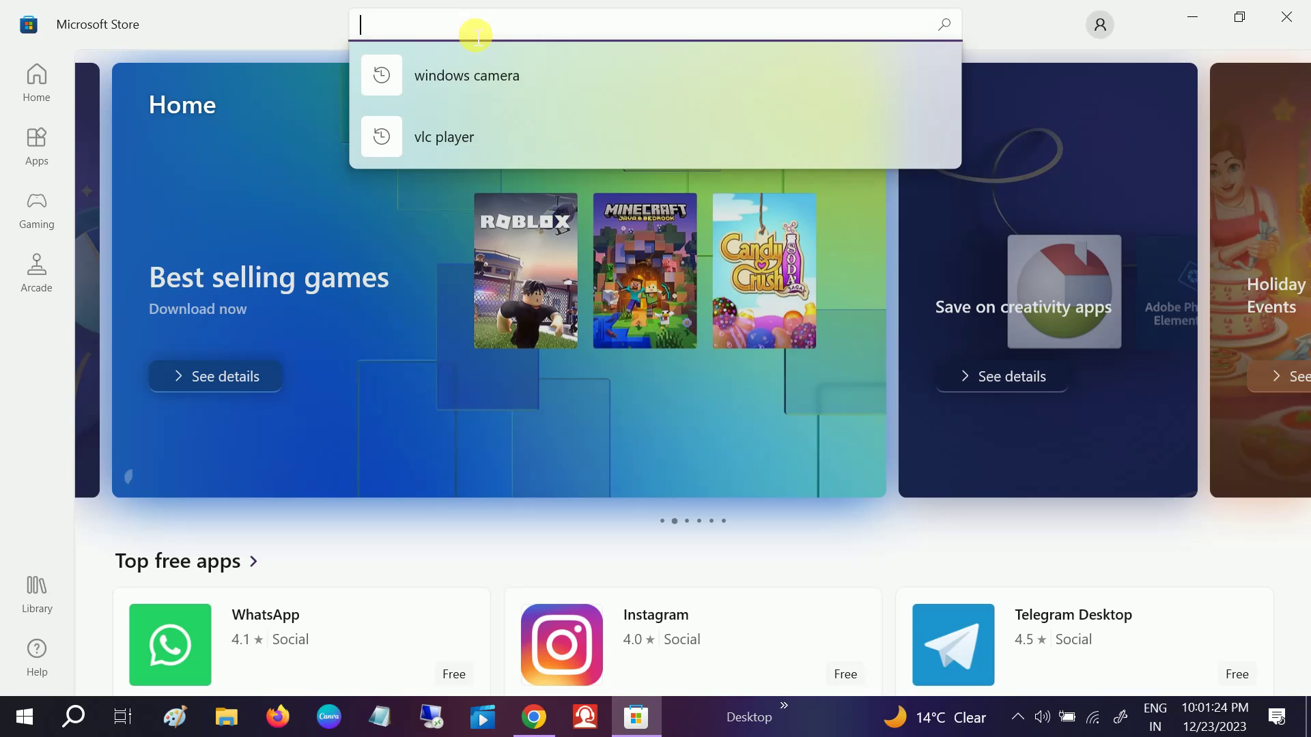
type("what")
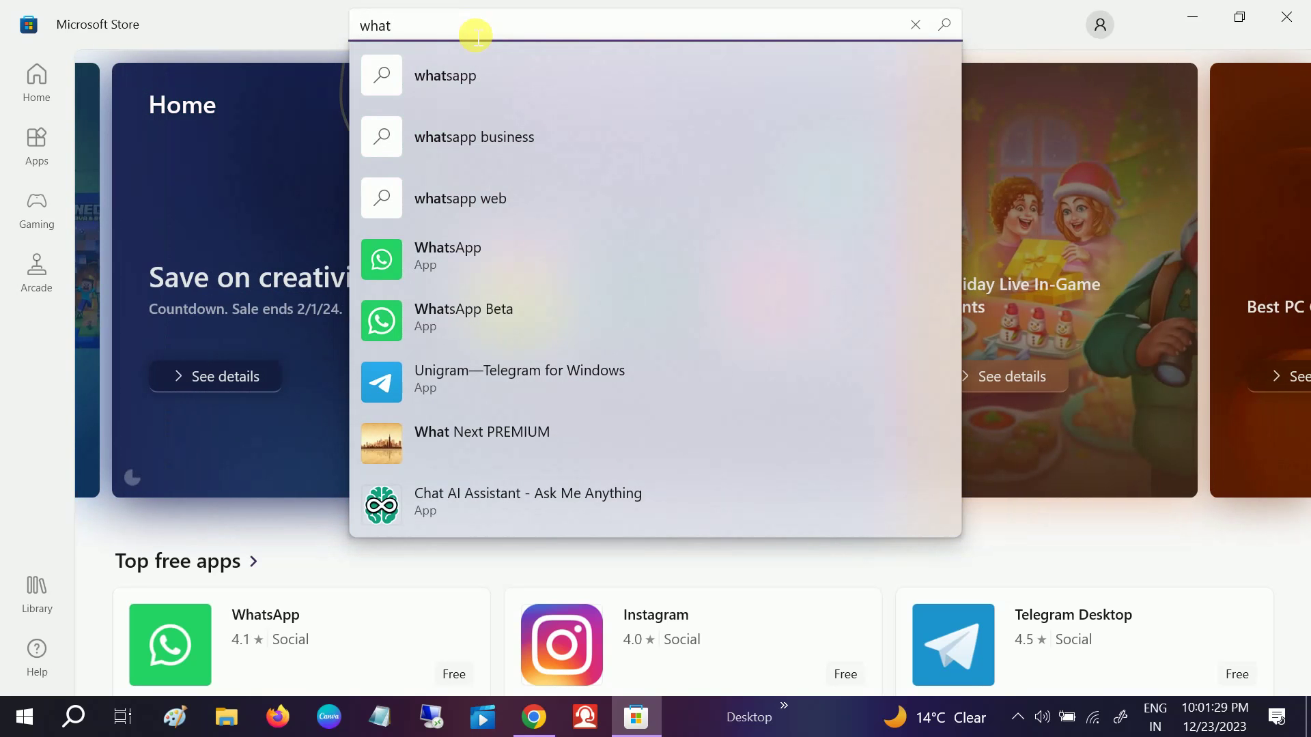
left_click(461, 257)
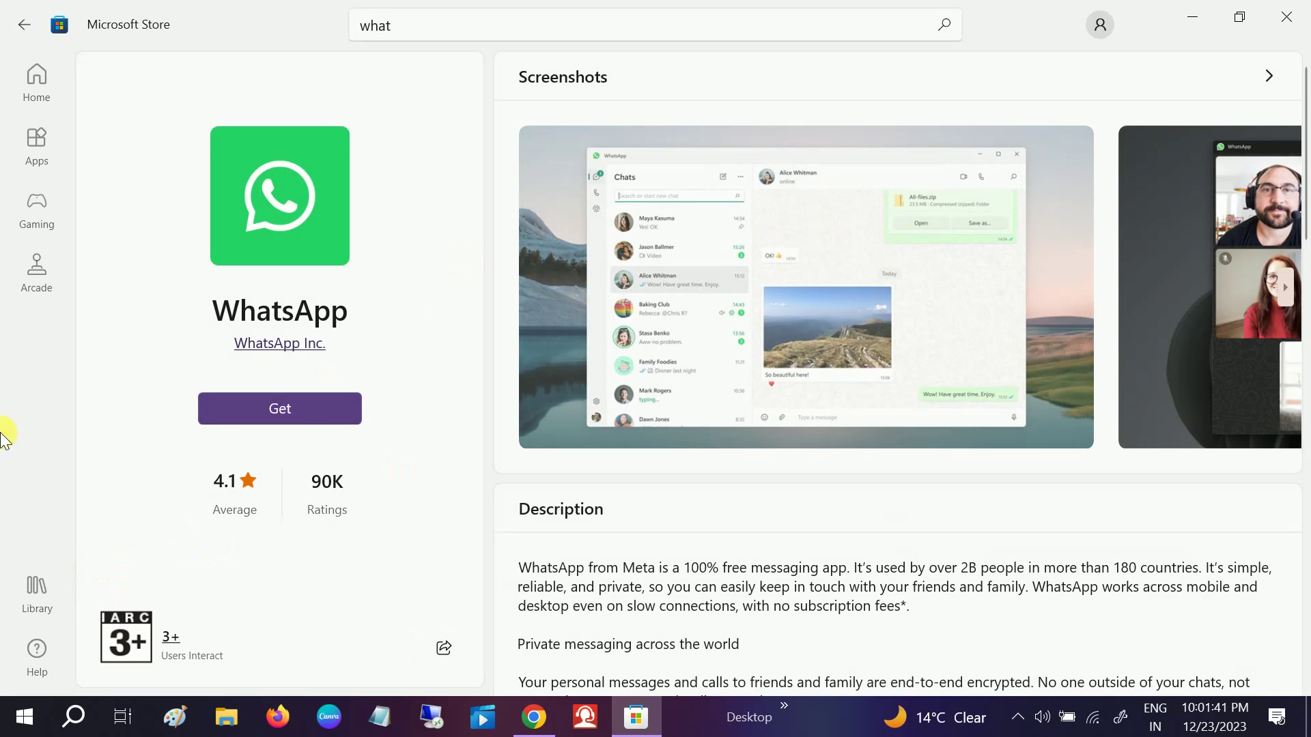
Get WhatsApp from its Store page and open it once installation finishes
left_click(287, 411)
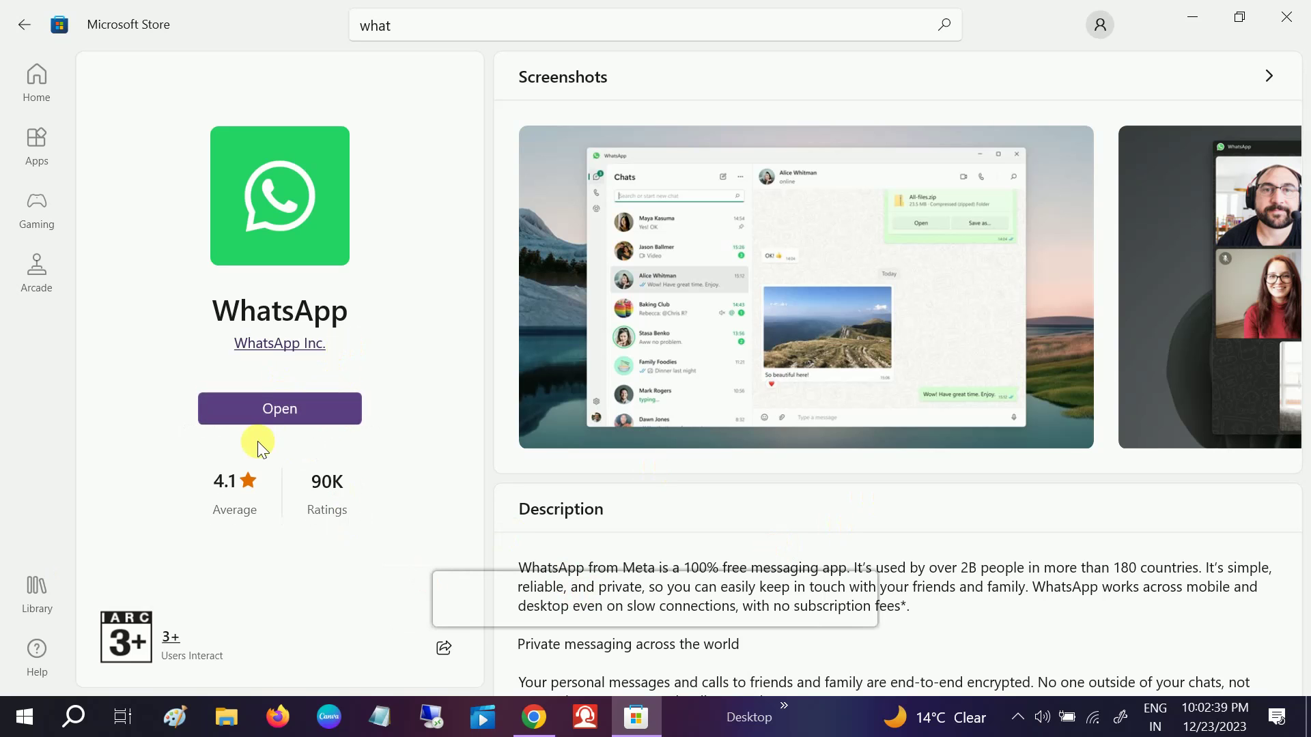
left_click(297, 414)
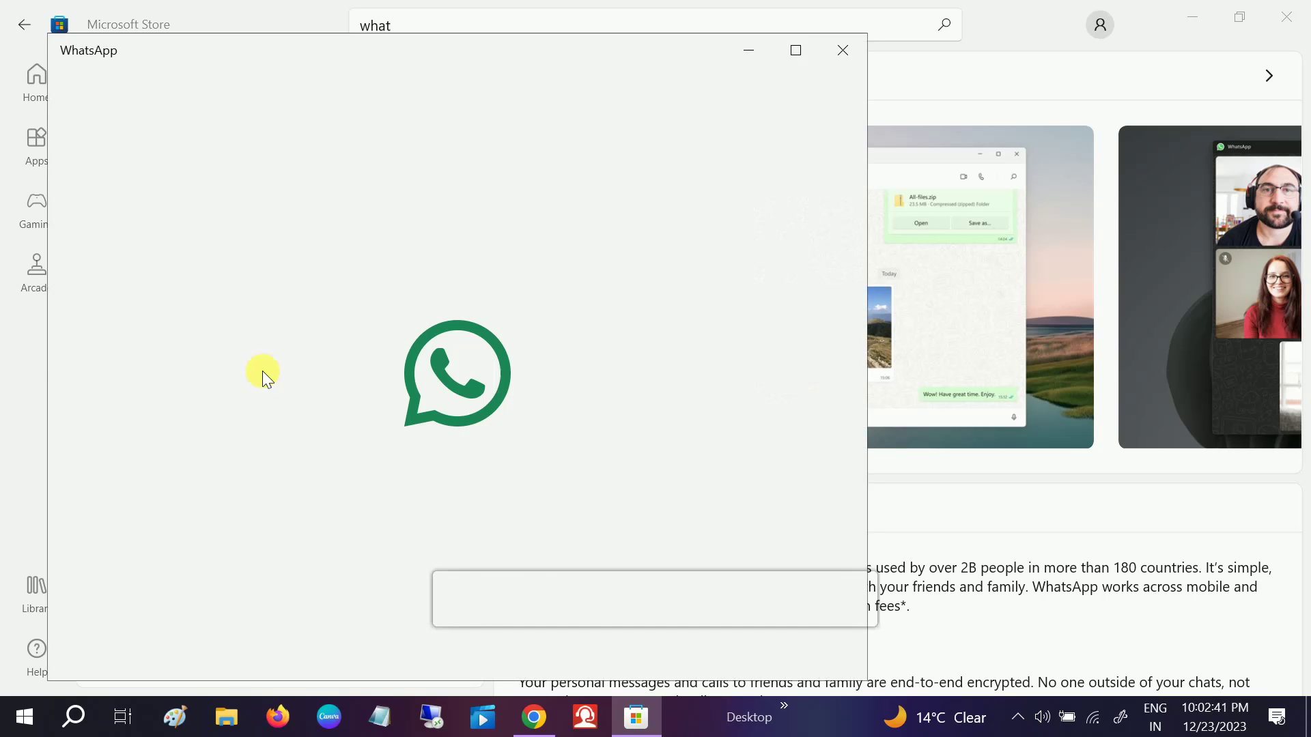
Maximise the WhatsApp window and go past Welcome via Get started to the QR code page
left_click(1279, 15)
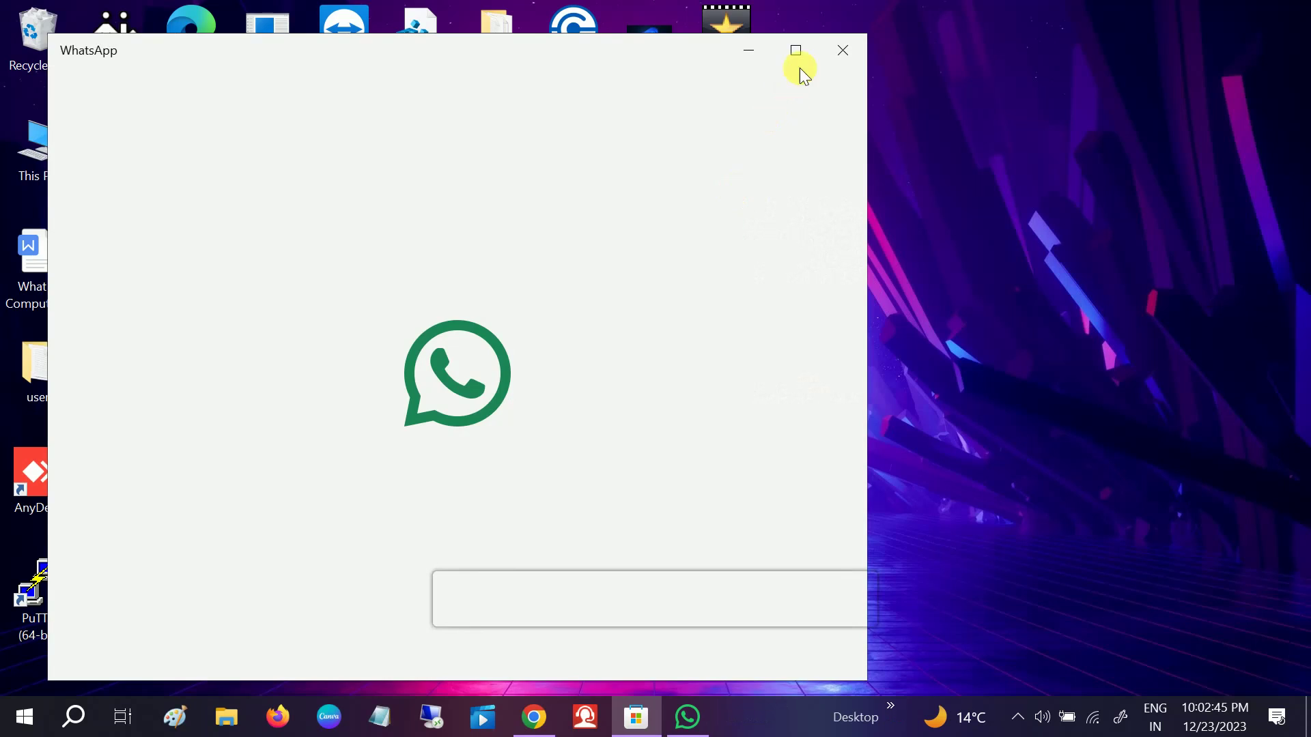
left_click(803, 52)
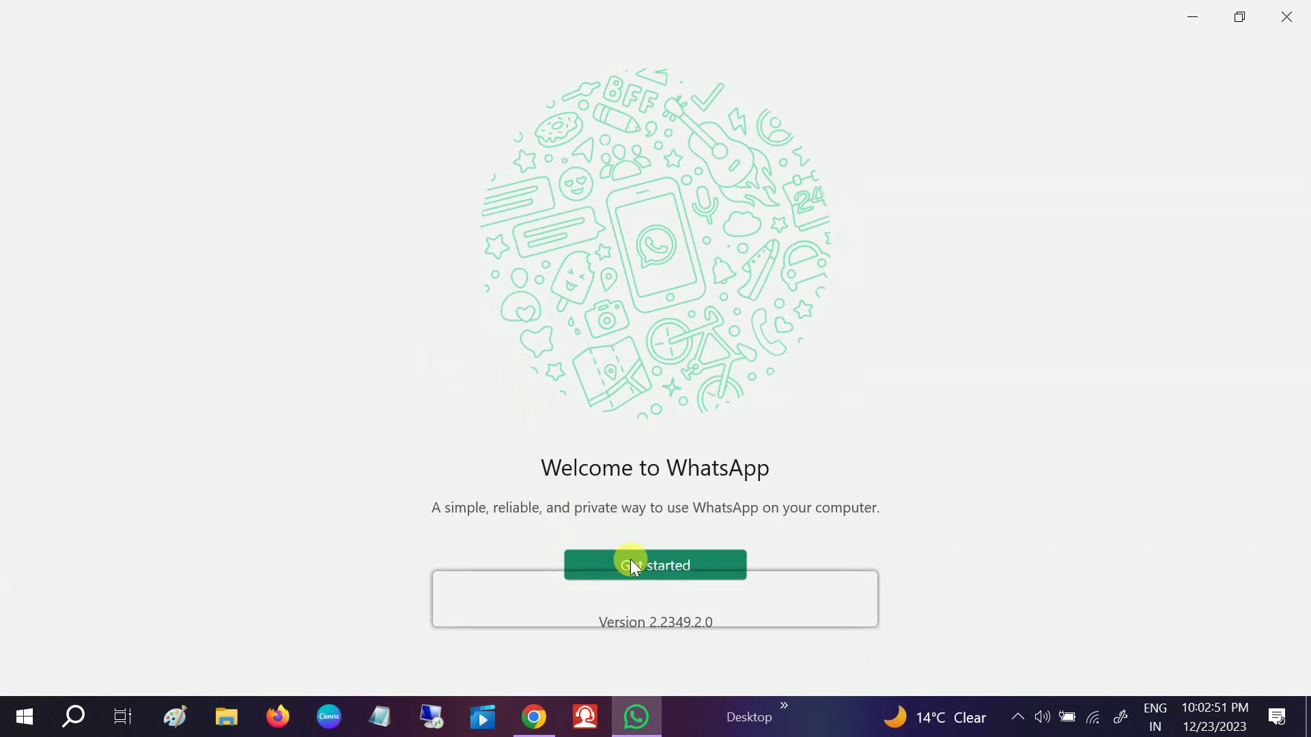
left_click(633, 563)
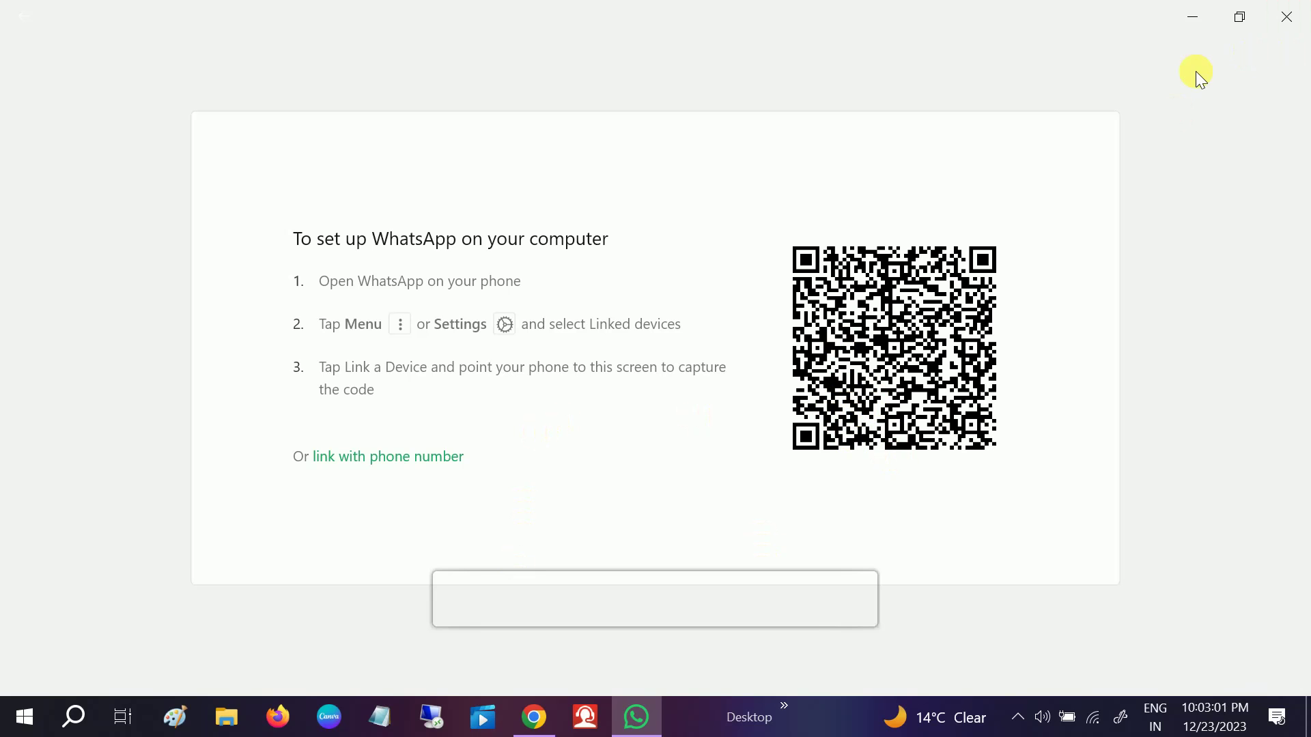
Close WhatsApp, find it by searching 'what', pin it to the taskbar, and relaunch it
left_click(1283, 17)
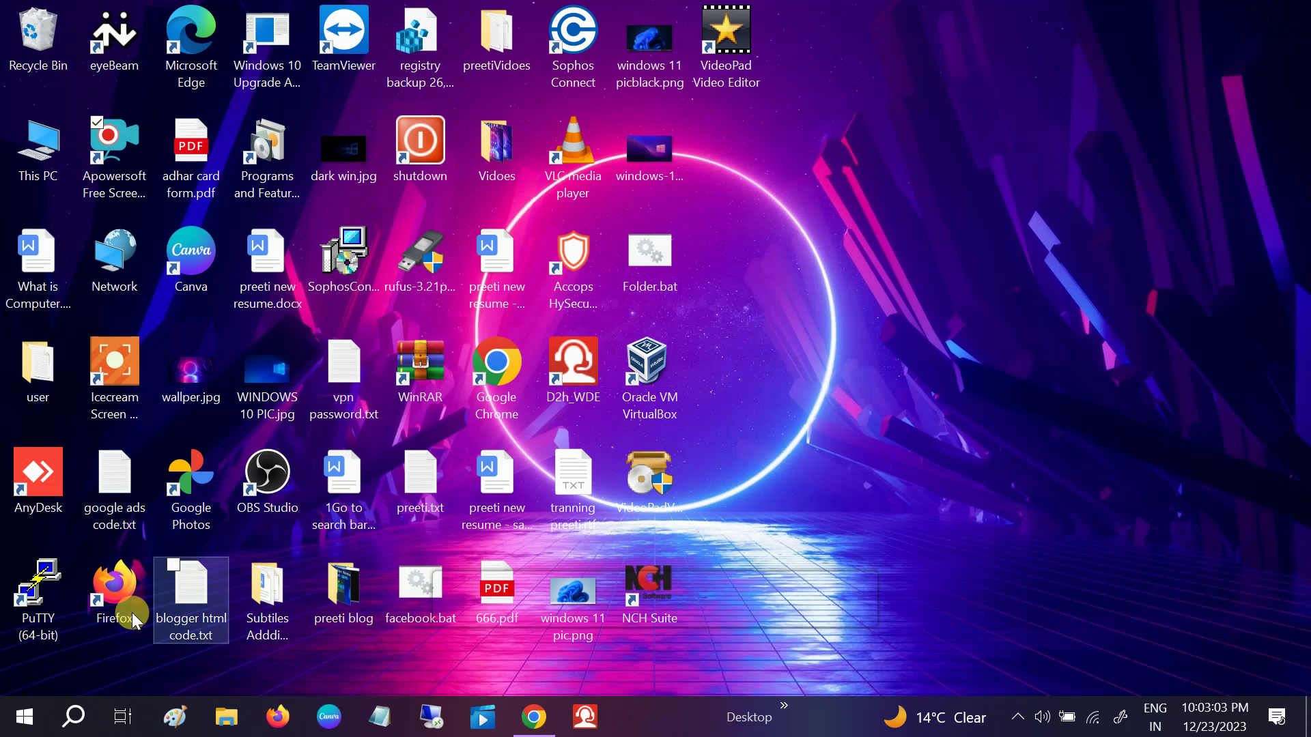
left_click(74, 720)
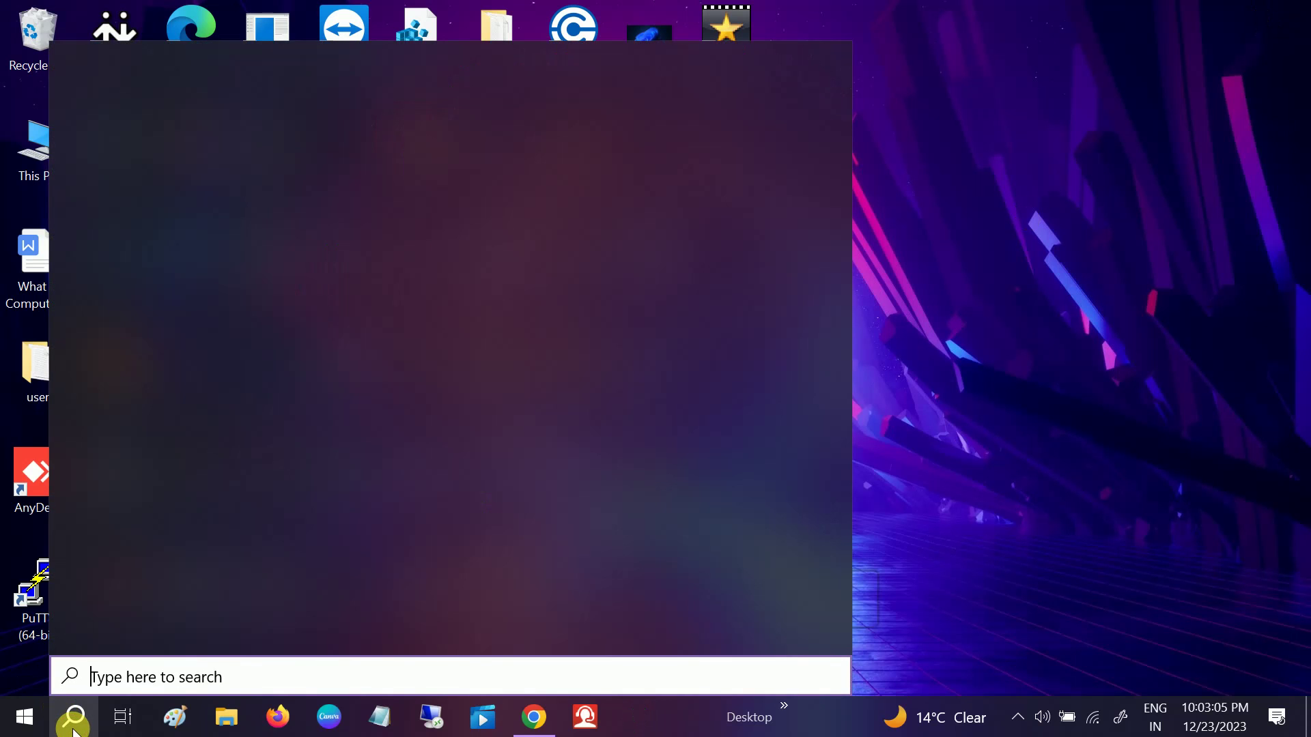
type("what")
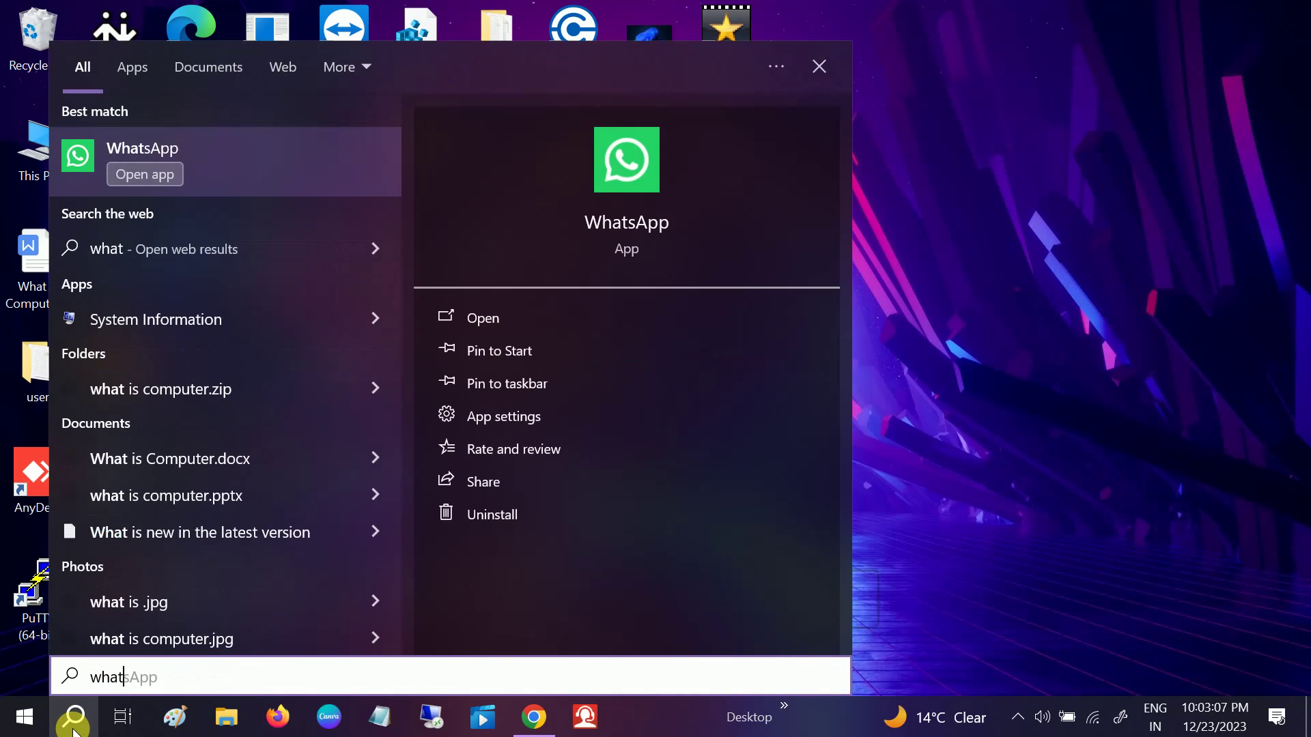
left_click(509, 389)
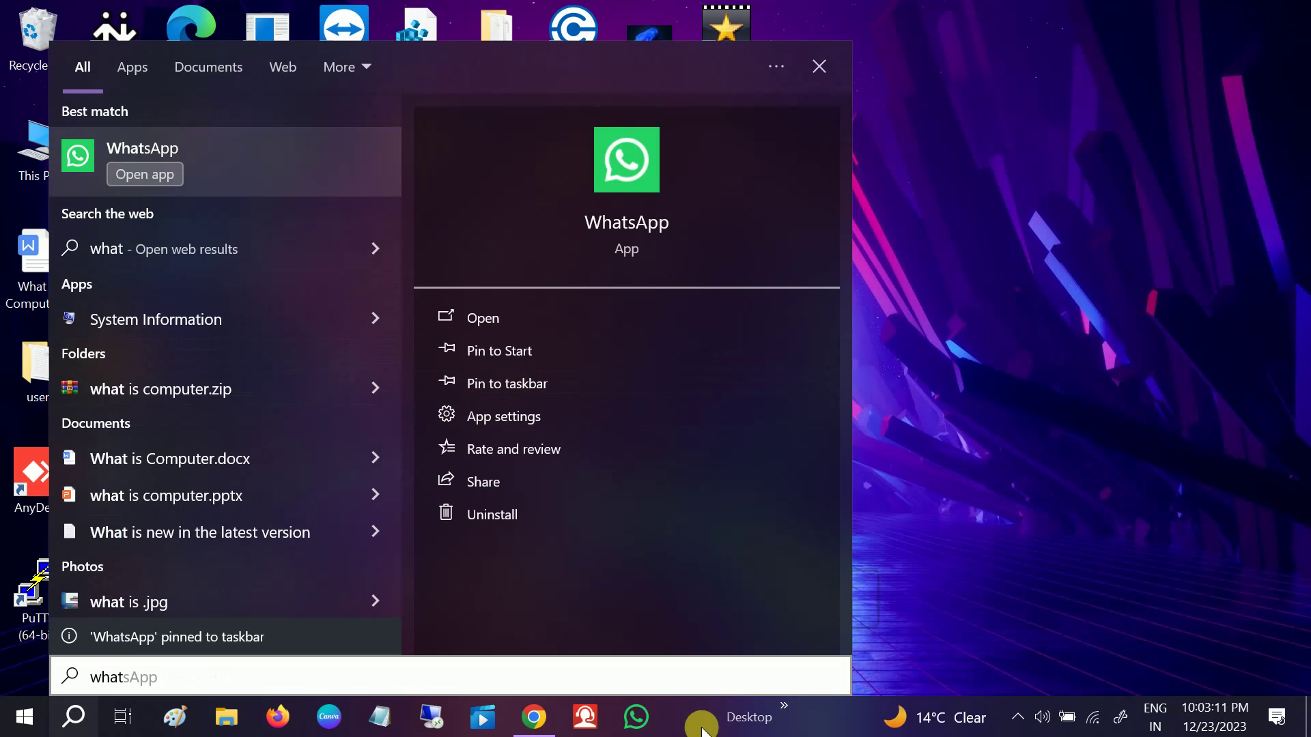
left_click(638, 724)
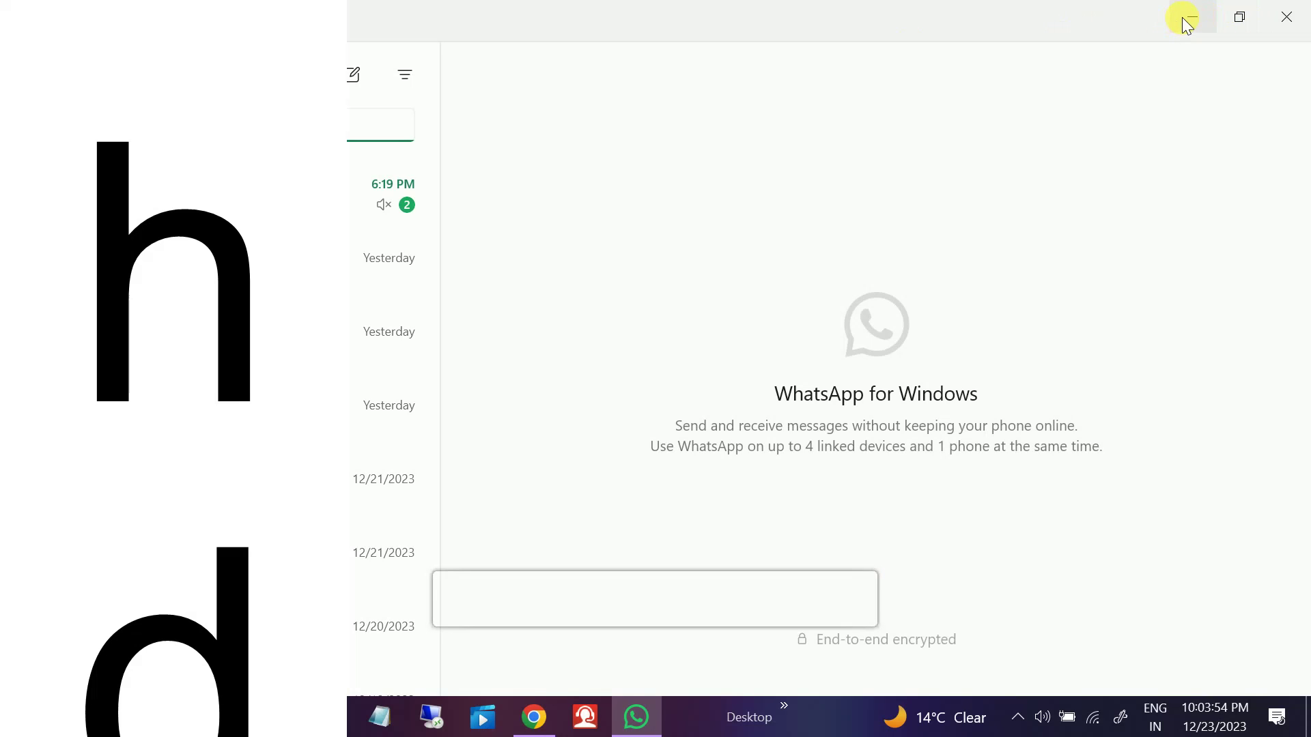
Scroll down WhatsApp's chat list to view older conversations
scroll(386, 403, "down", 3)
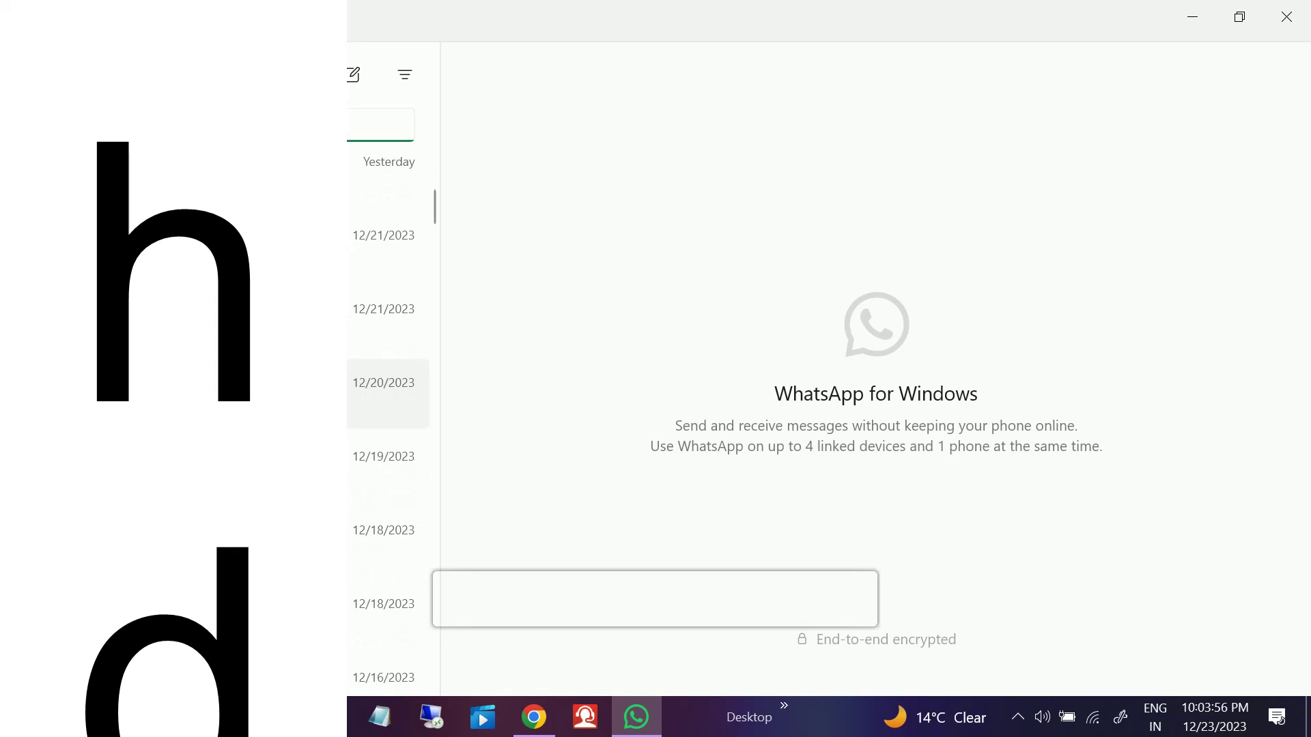
scroll(386, 409, "down", 4)
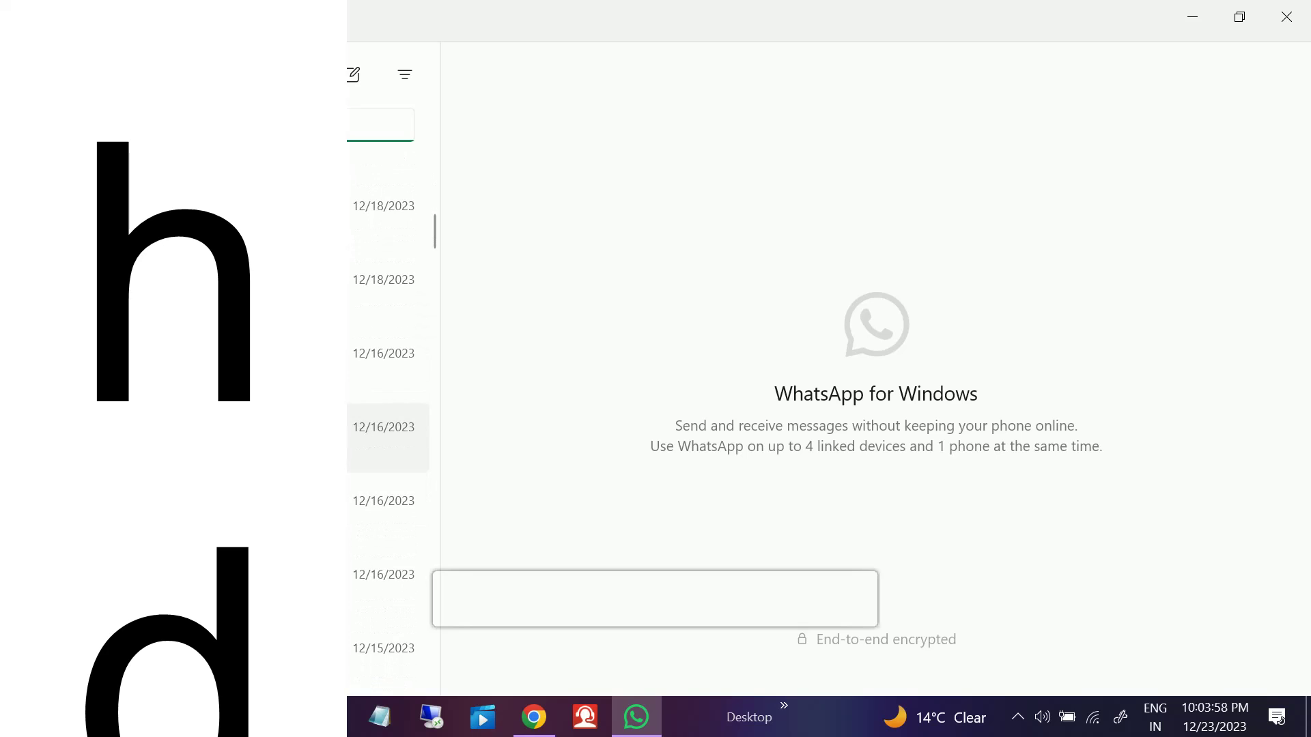
scroll(386, 444, "down", 8)
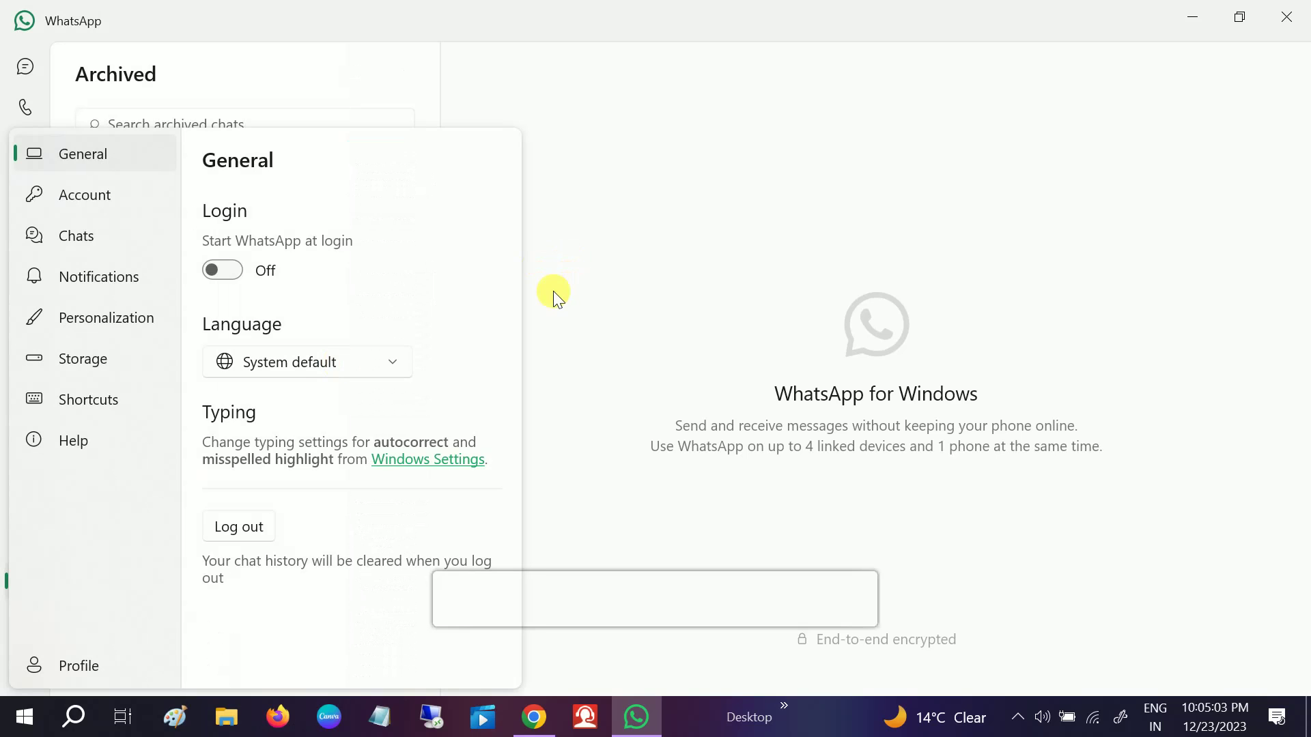
Check WhatsApp's General settings panel, dismiss it, and close the WhatsApp window
left_click(563, 351)
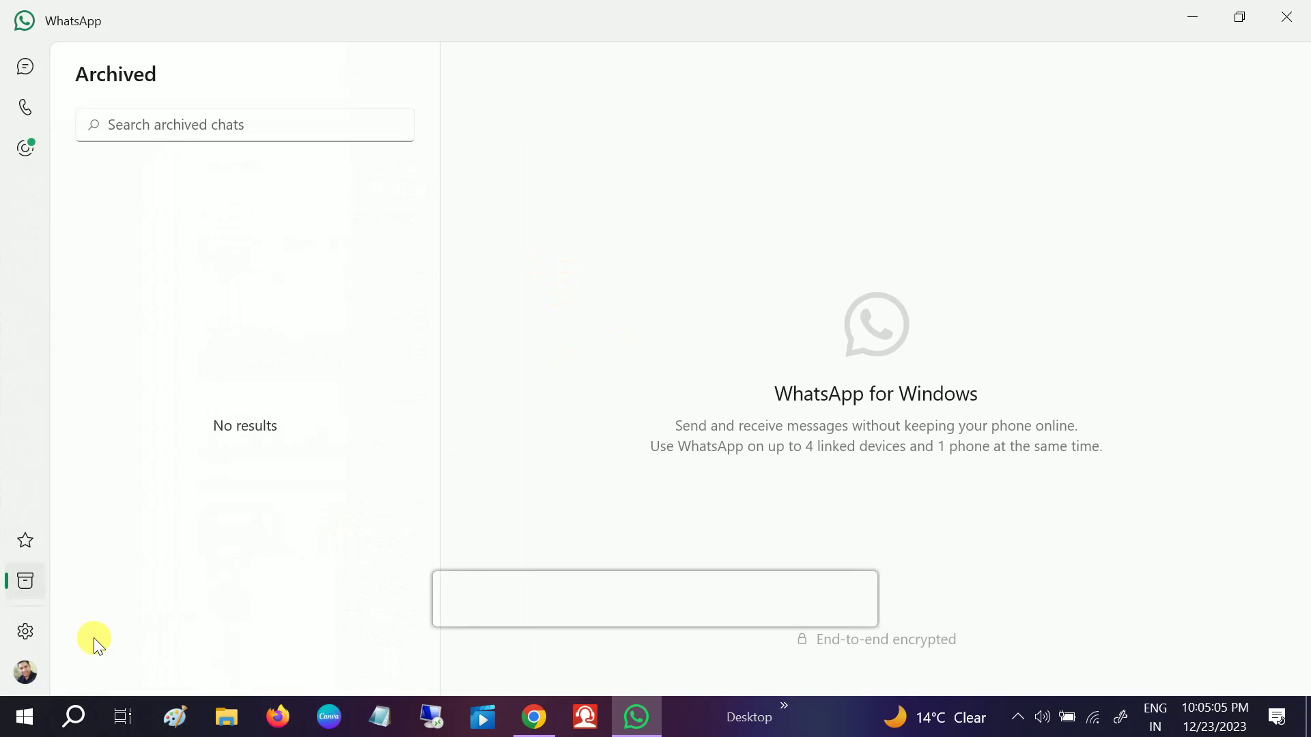
left_click(26, 631)
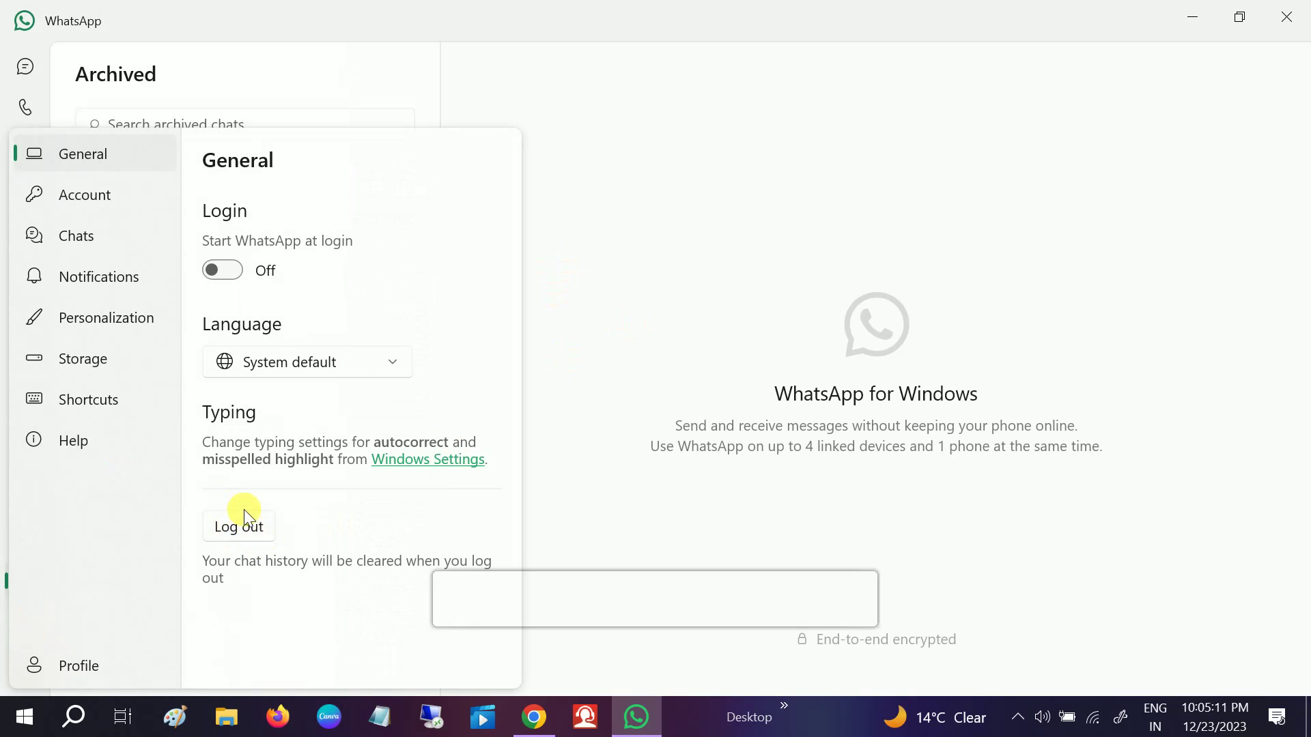
left_click(726, 288)
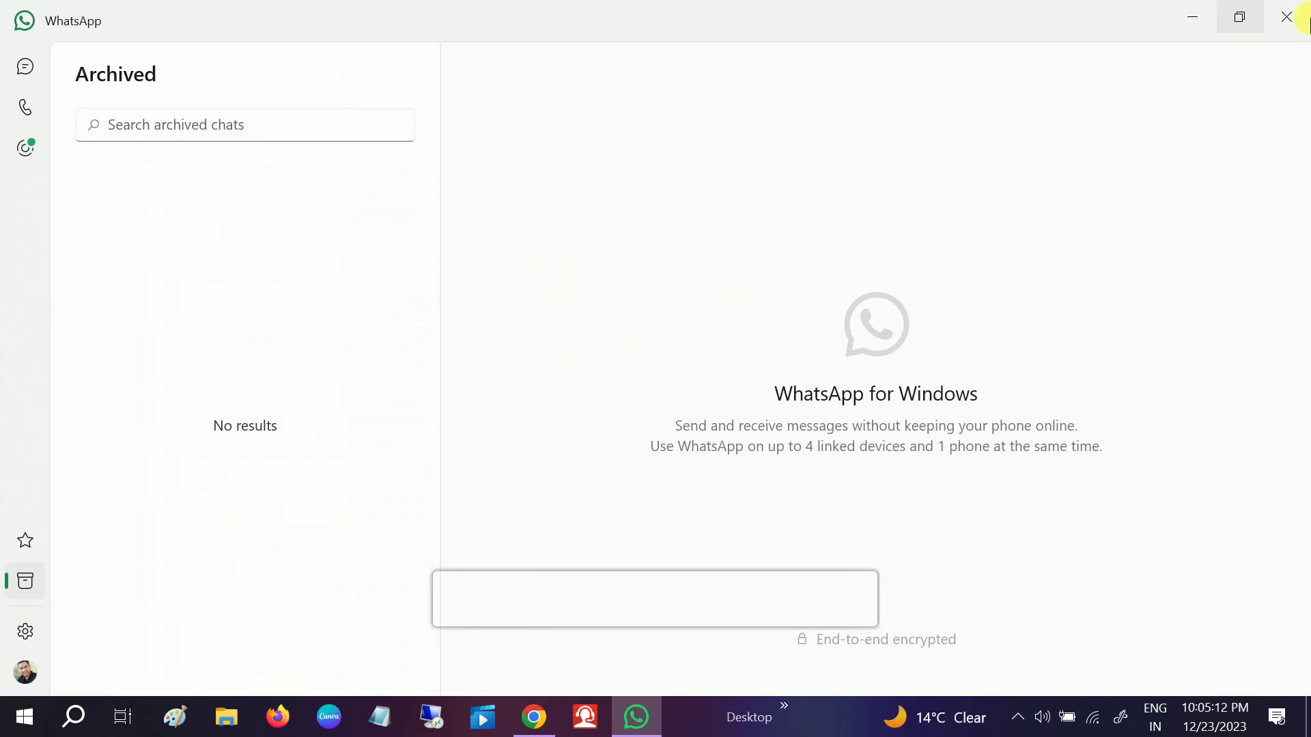
left_click(1286, 16)
left_click(638, 717)
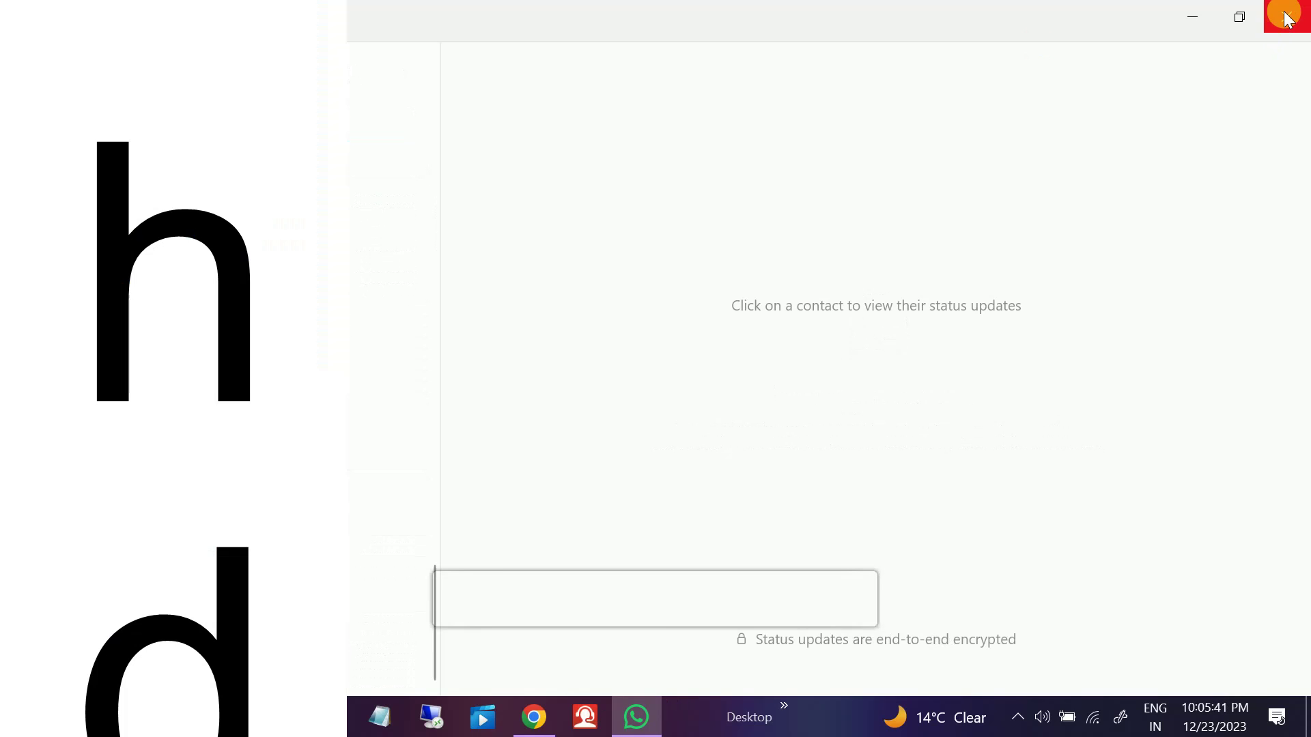
left_click(1286, 17)
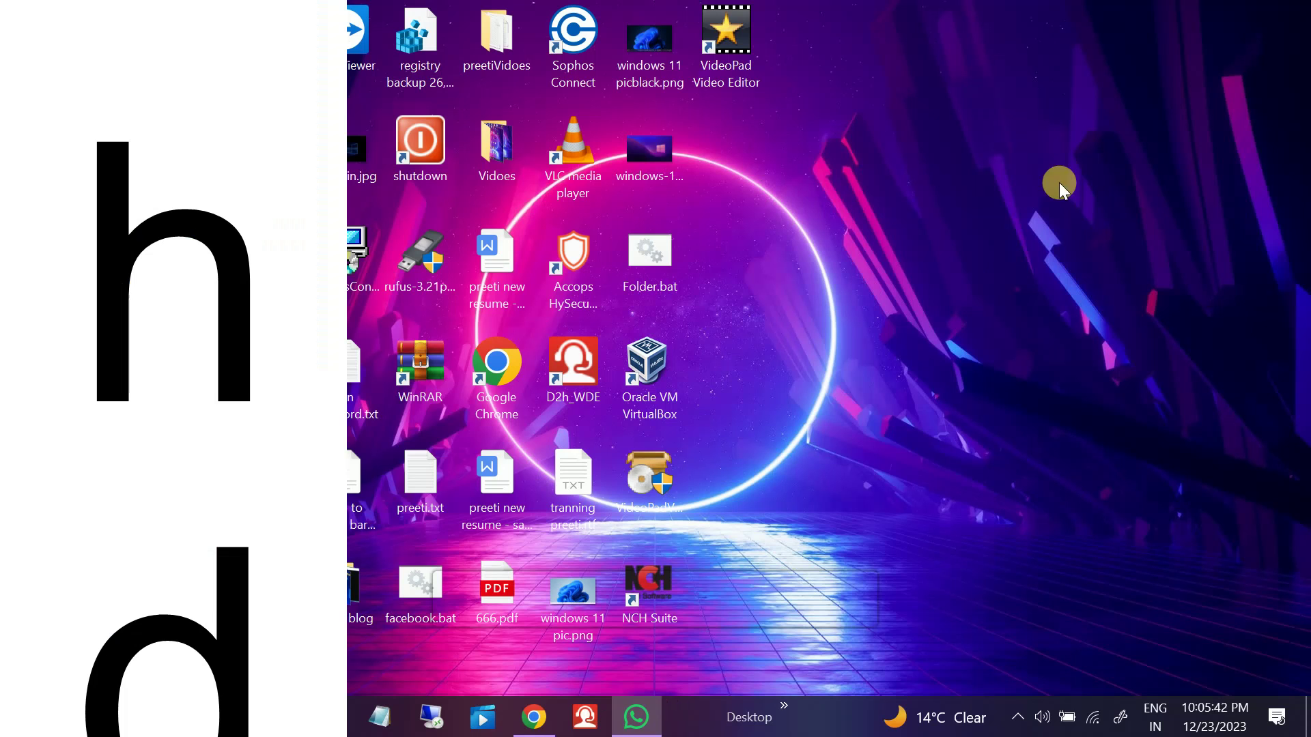